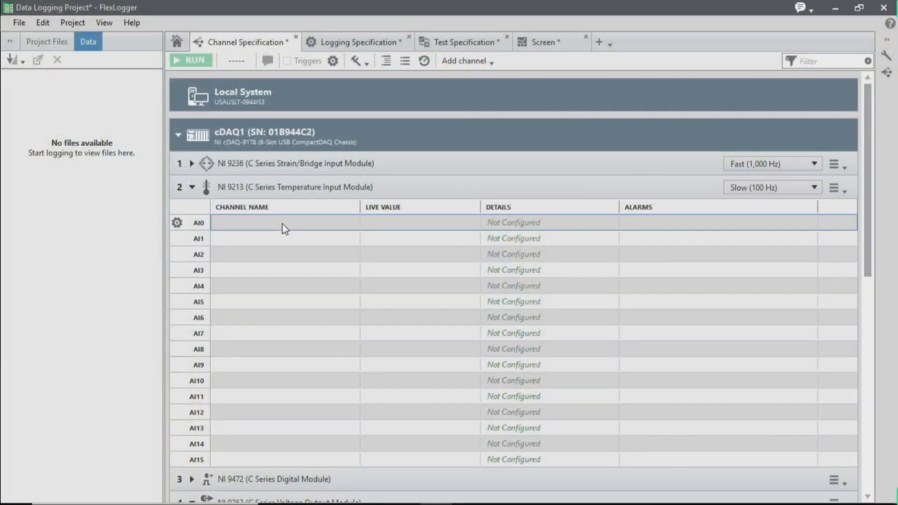
# - Configure channel AI0 of the NI 9213 temperature module as a Temperature measurement with the Thermocouple sensor class
pyautogui.doubleClick(282, 224)
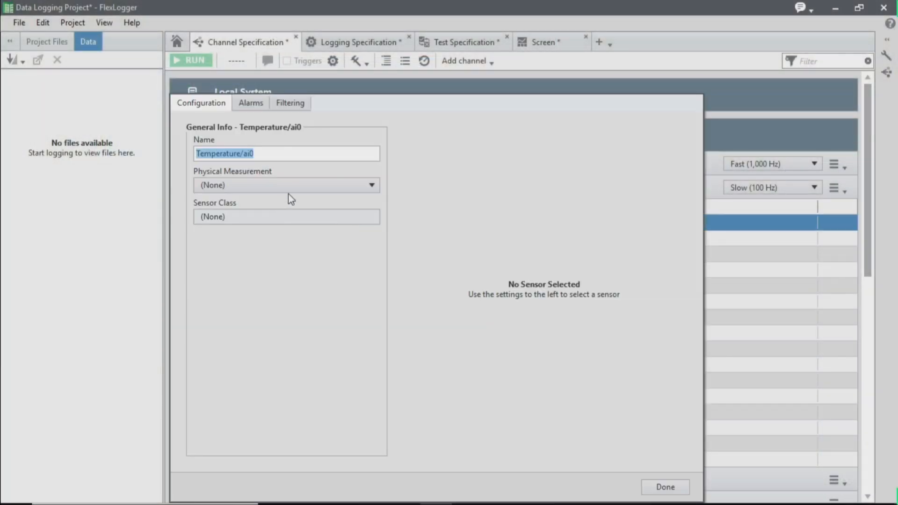
pyautogui.click(295, 185)
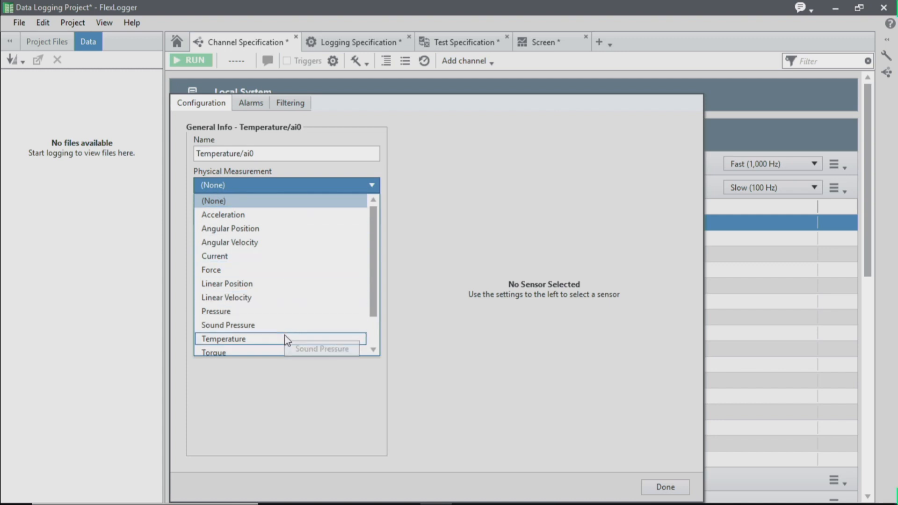
pyautogui.click(284, 338)
pyautogui.click(309, 218)
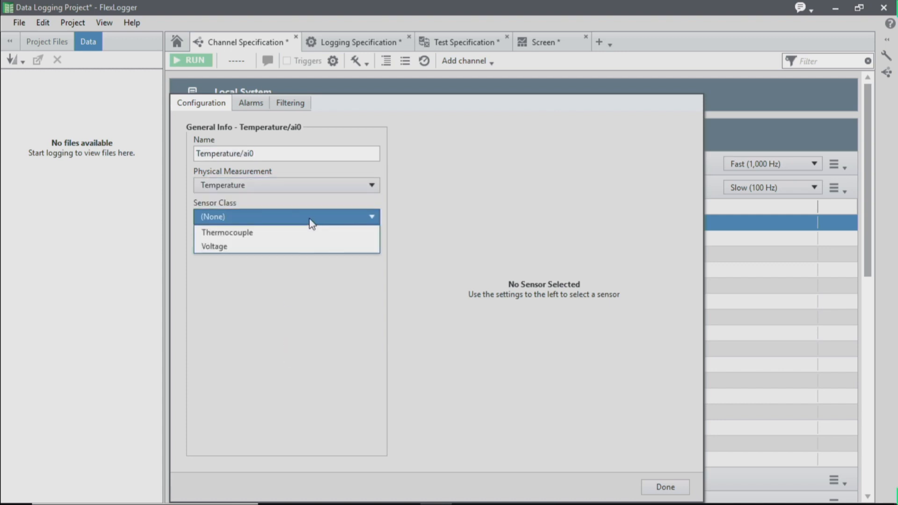
pyautogui.click(316, 233)
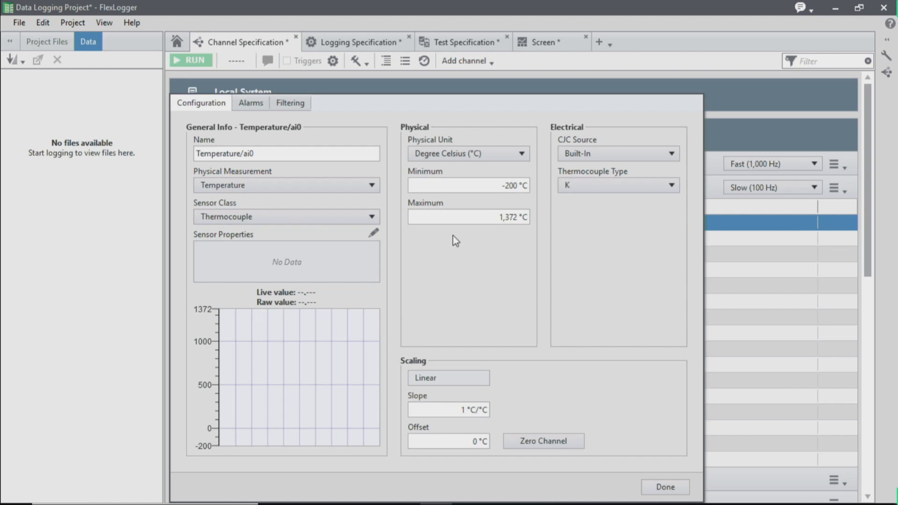
# - Set the thermocouple channel's physical range to a minimum of 15 °C and a maximum of 35 °C
pyautogui.click(497, 185)
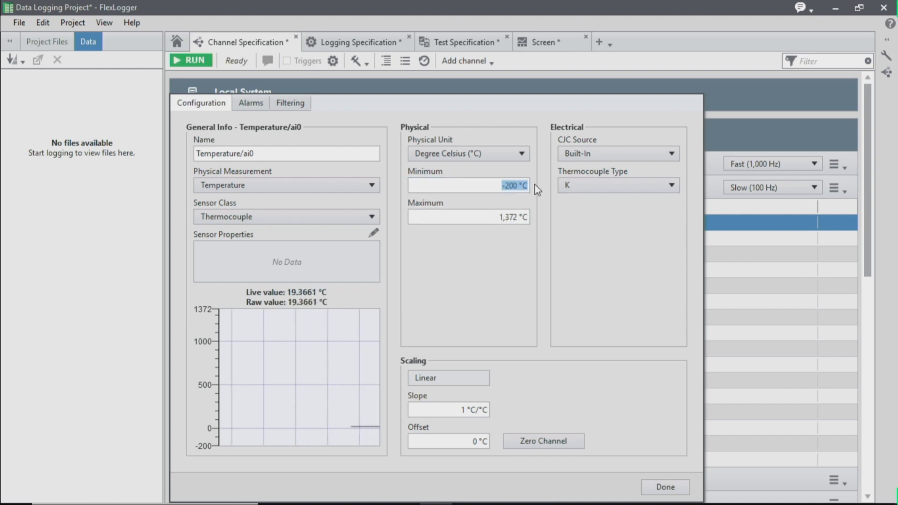
pyautogui.write('15')
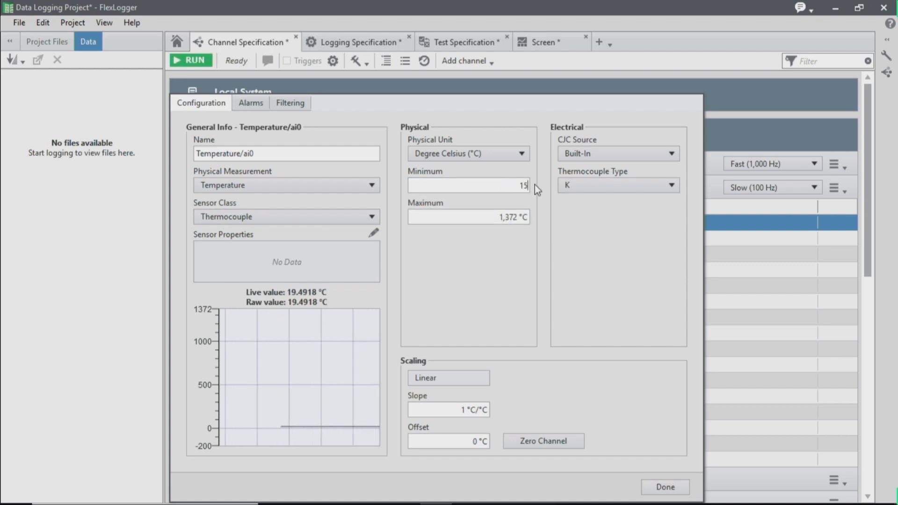
pyautogui.click(501, 217)
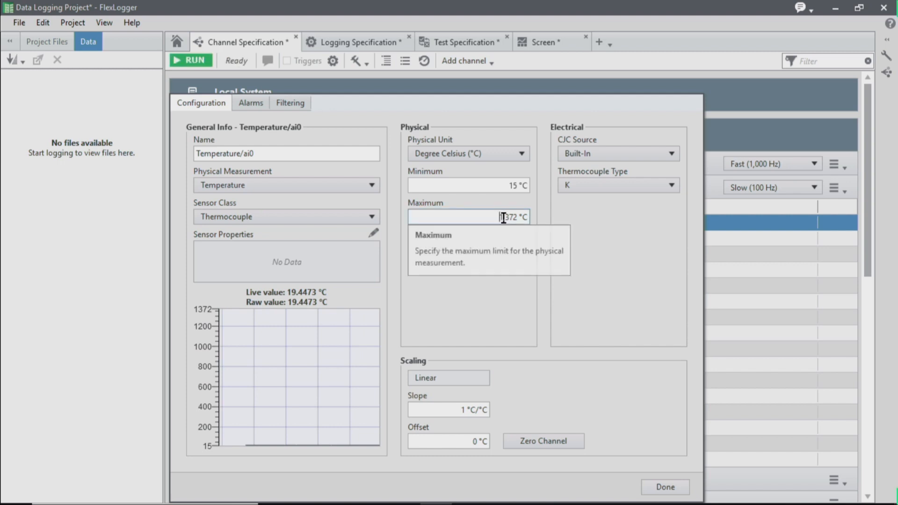
pyautogui.write('35')
pyautogui.click(580, 267)
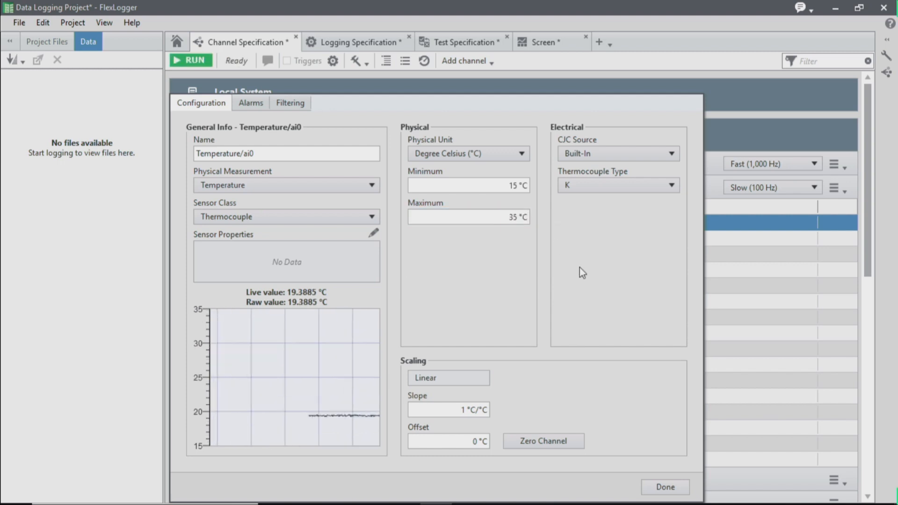
# - Set the thermocouple type to J and finish the AI0 channel configuration
pyautogui.click(671, 187)
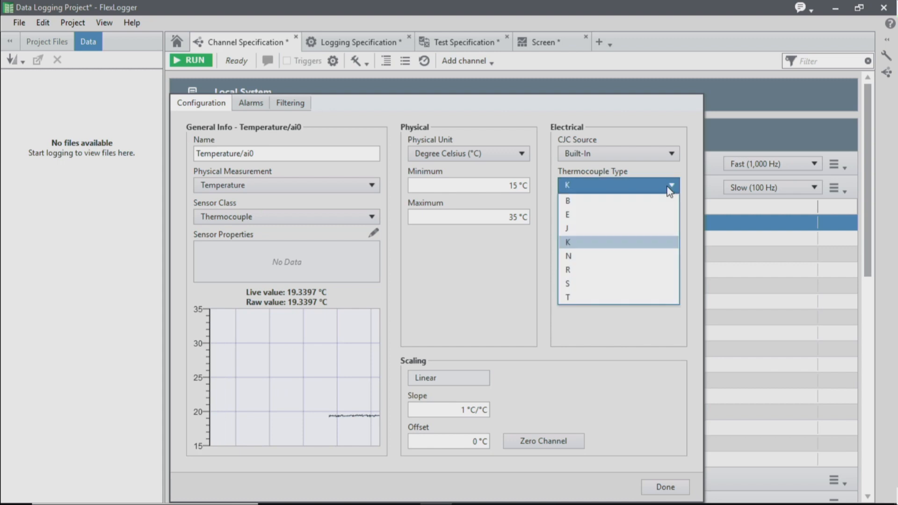
pyautogui.click(655, 232)
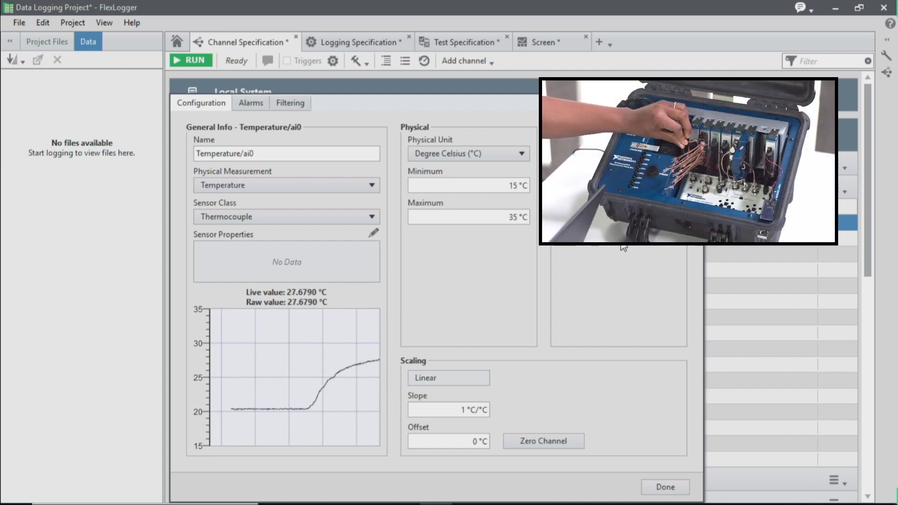
pyautogui.click(671, 486)
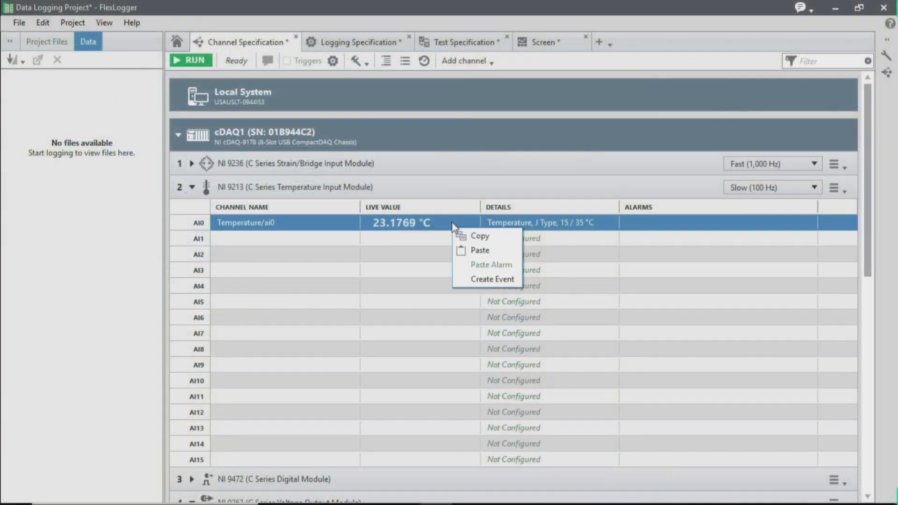
# - Copy the AI0 thermocouple configuration to channels AI1 through AI15 of the NI 9213 module
pyautogui.click(480, 236)
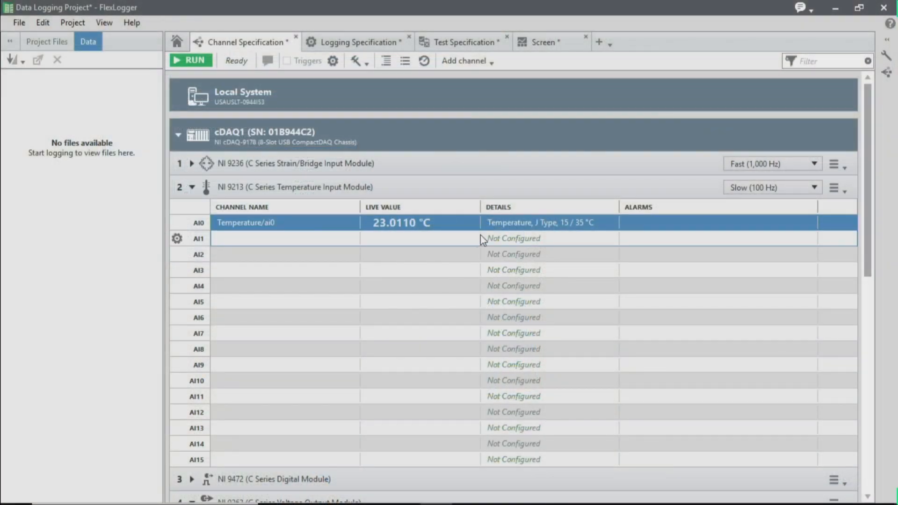
pyautogui.moveTo(314, 245); pyautogui.dragTo(312, 461)
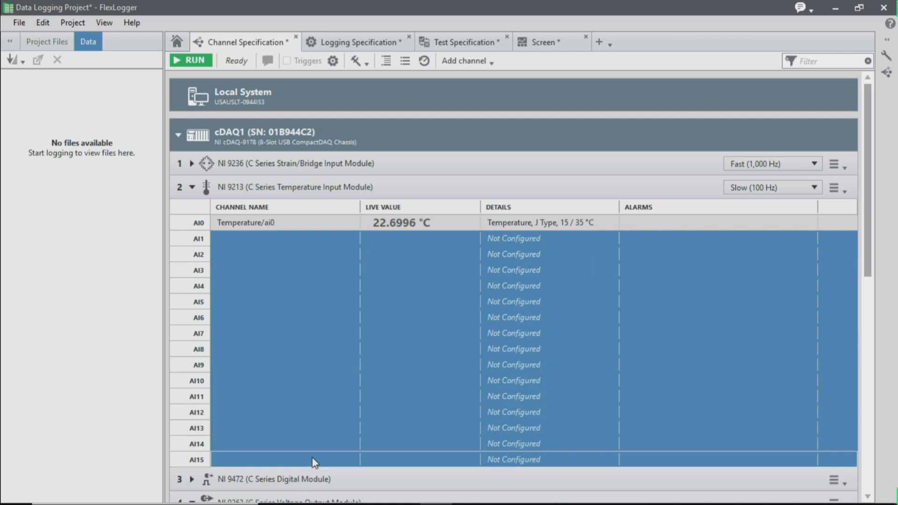
pyautogui.rightClick(316, 413)
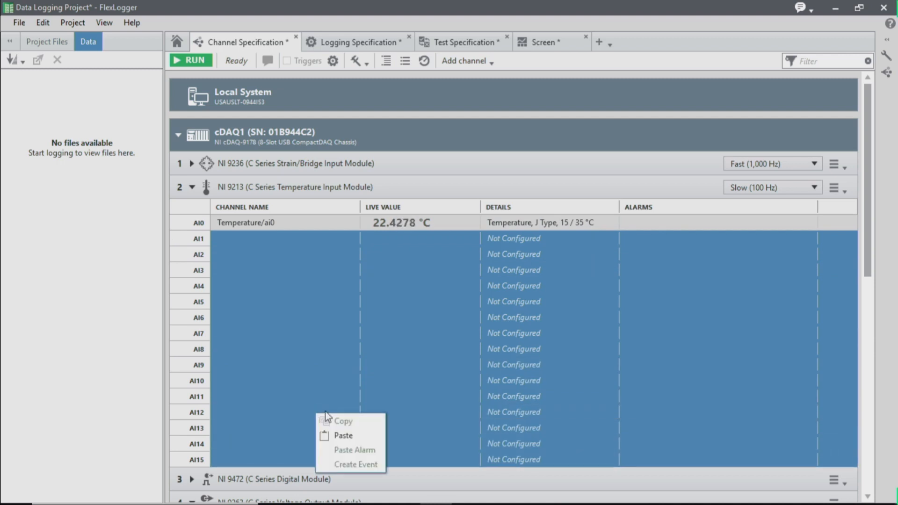
pyautogui.click(358, 437)
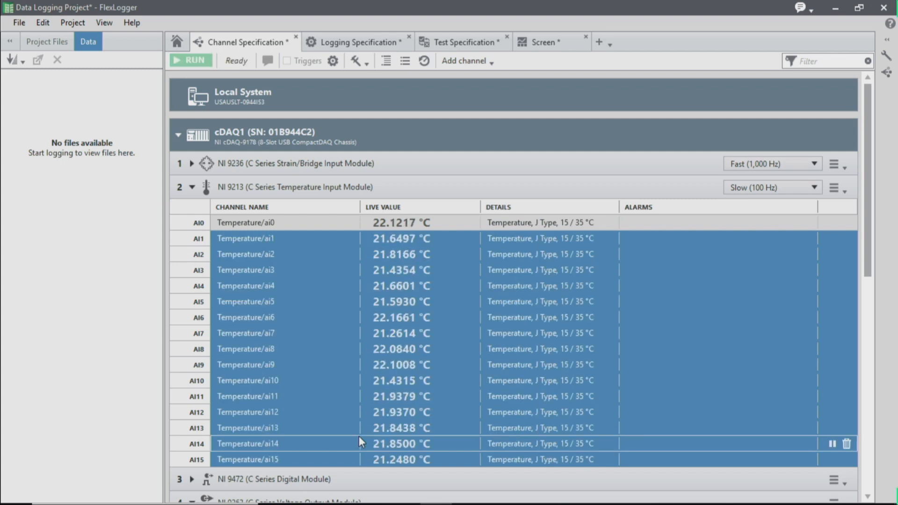
# - Name output channel AO1 of the NI 9263 module FanSpeedControl and set its physical generation to Voltage
pyautogui.scroll(-3, 335, 400)
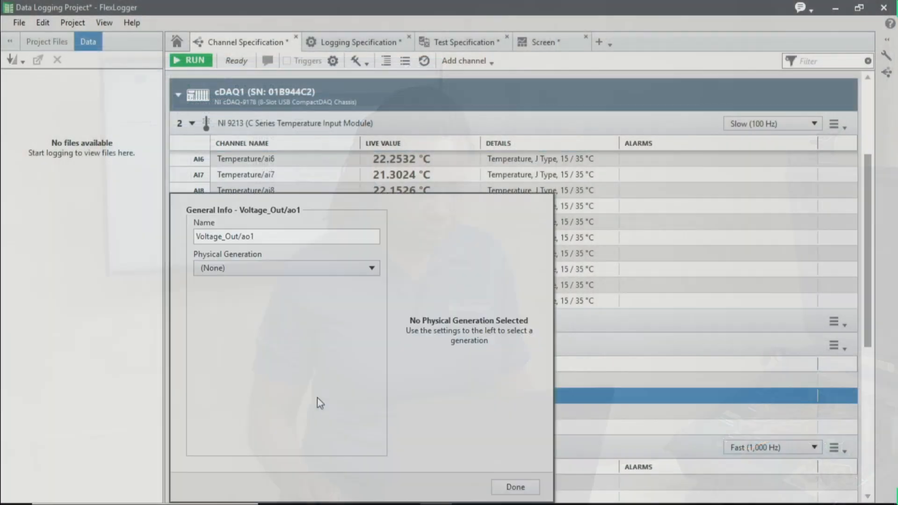
pyautogui.write('Fn')
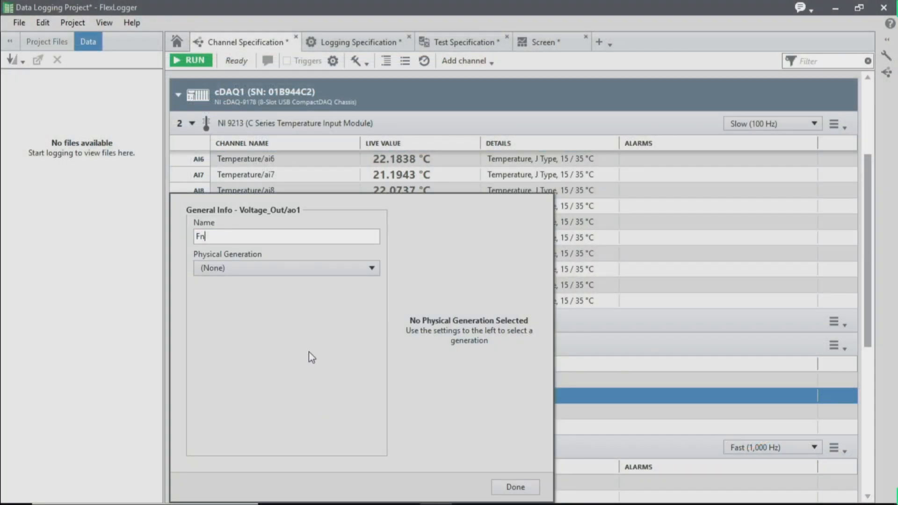
pyautogui.write('nSpeed')
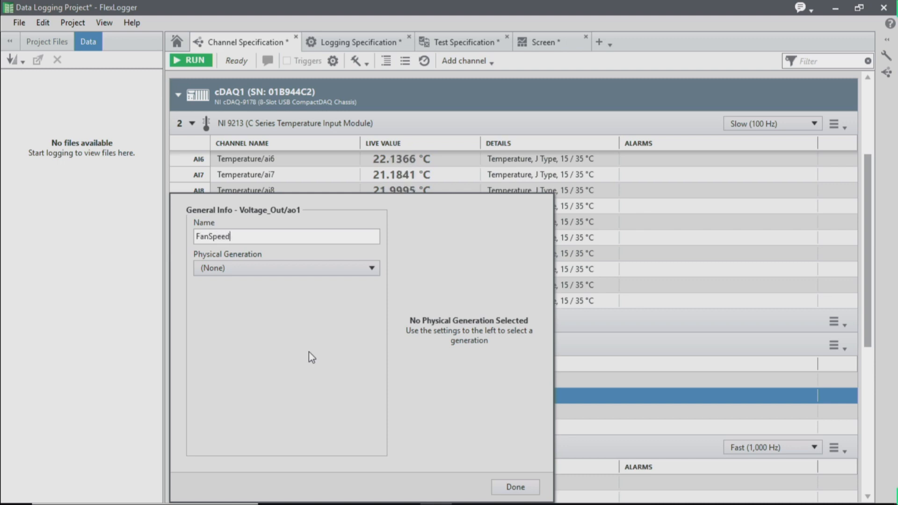
pyautogui.write('Control')
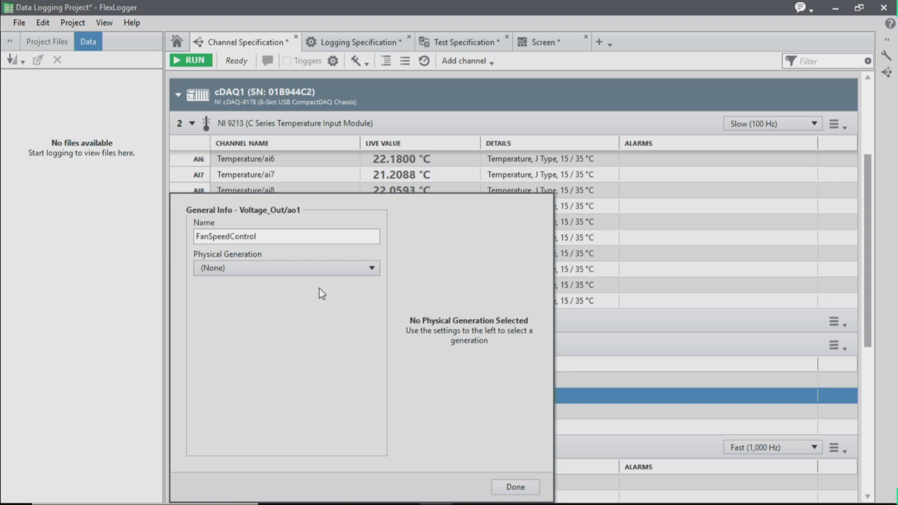
pyautogui.click(322, 268)
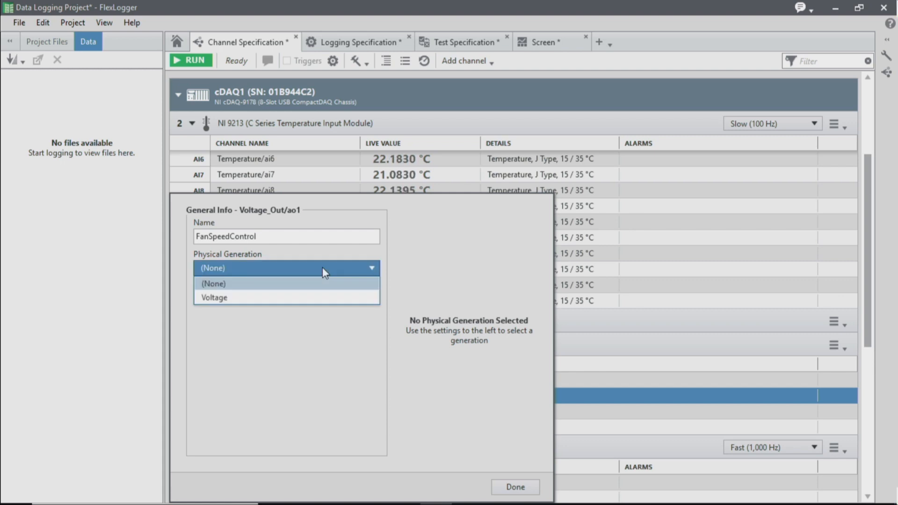
pyautogui.click(313, 302)
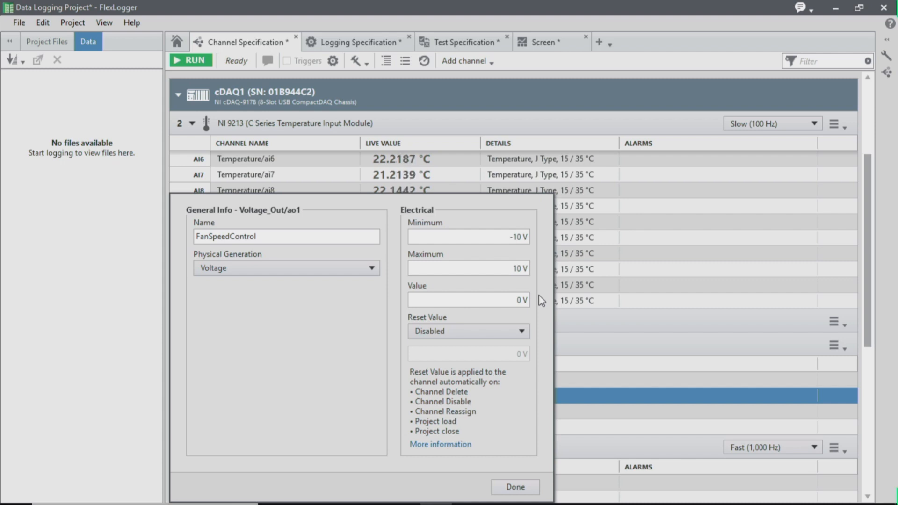
# - Enable the reset value for the FanSpeedControl channel and finish its configuration
pyautogui.click(524, 341)
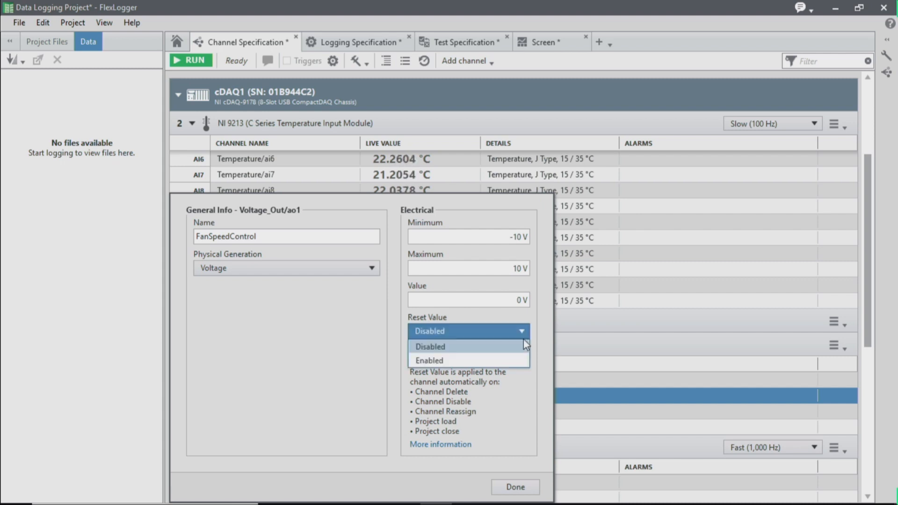
pyautogui.click(507, 362)
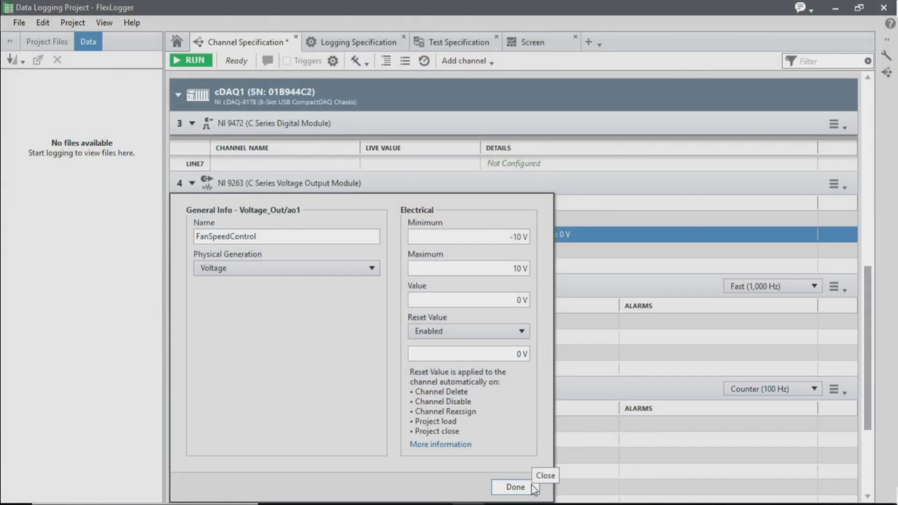
pyautogui.click(515, 486)
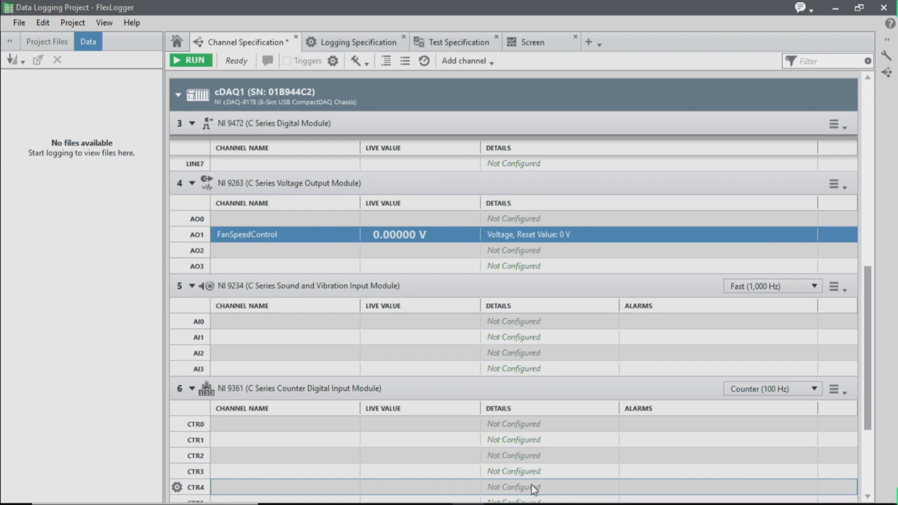
# - Configure channel AI0 of the NI 9234 module as Accel_X, measuring Acceleration with the IEPE sensor class
pyautogui.click(326, 321)
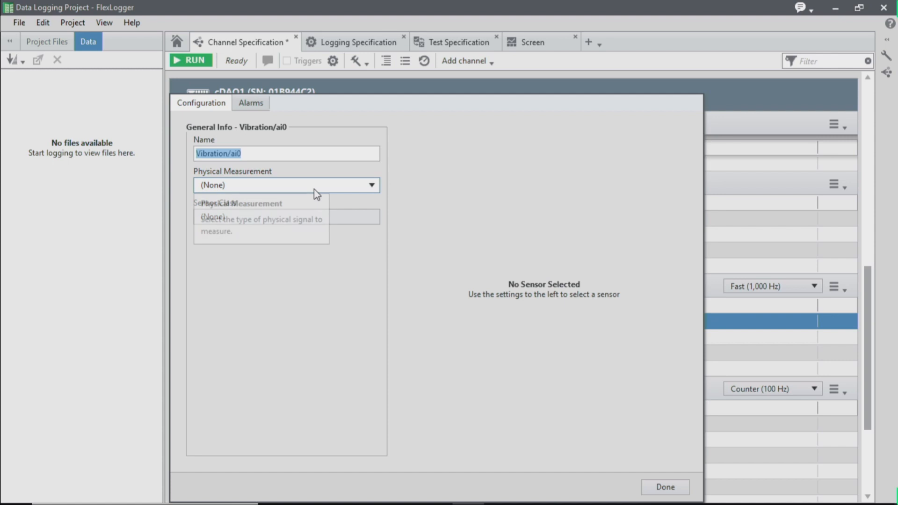
pyautogui.write('Accel_X')
pyautogui.click(363, 188)
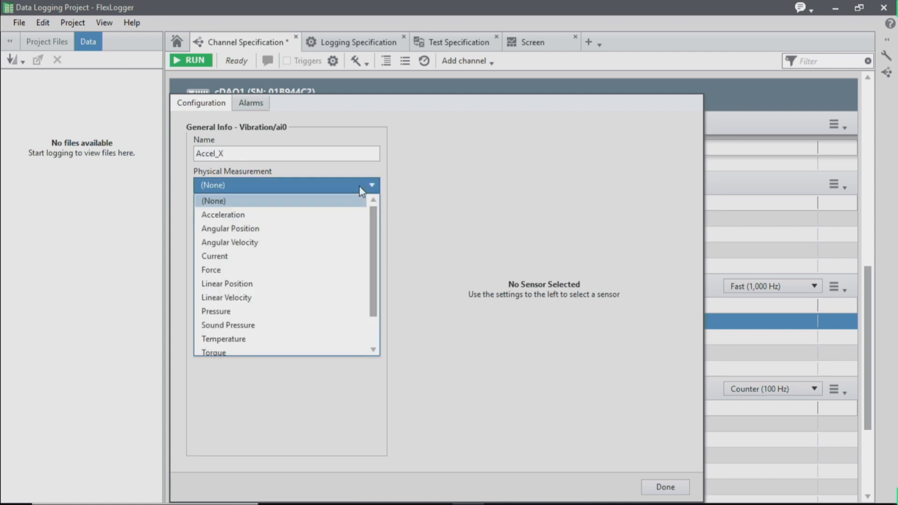
pyautogui.click(323, 214)
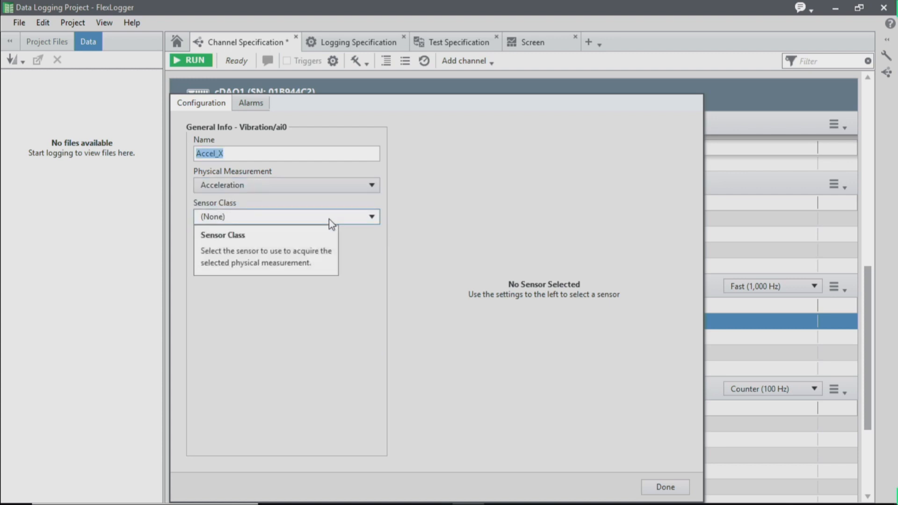
pyautogui.click(329, 219)
pyautogui.click(333, 228)
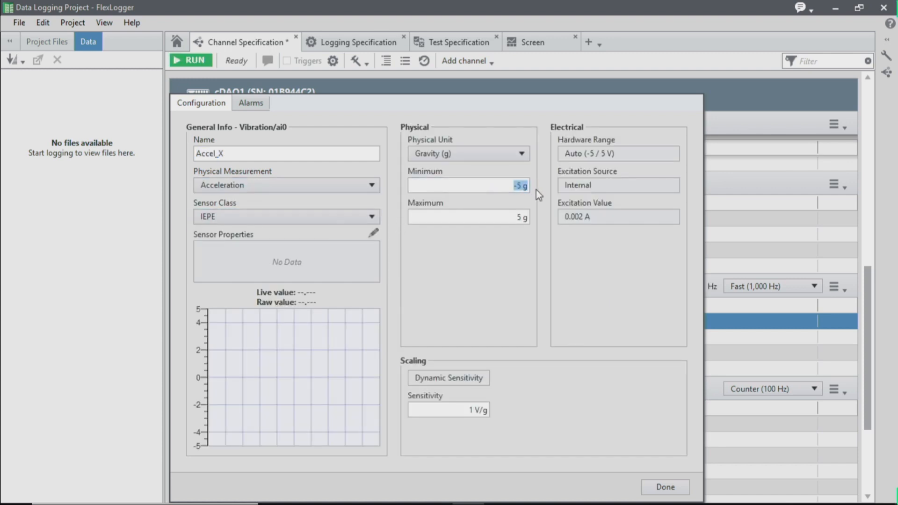
# - Set the Accel_X channel's physical range to a minimum of -0.5 g and a maximum of 0.5 g
pyautogui.write('-0.5')
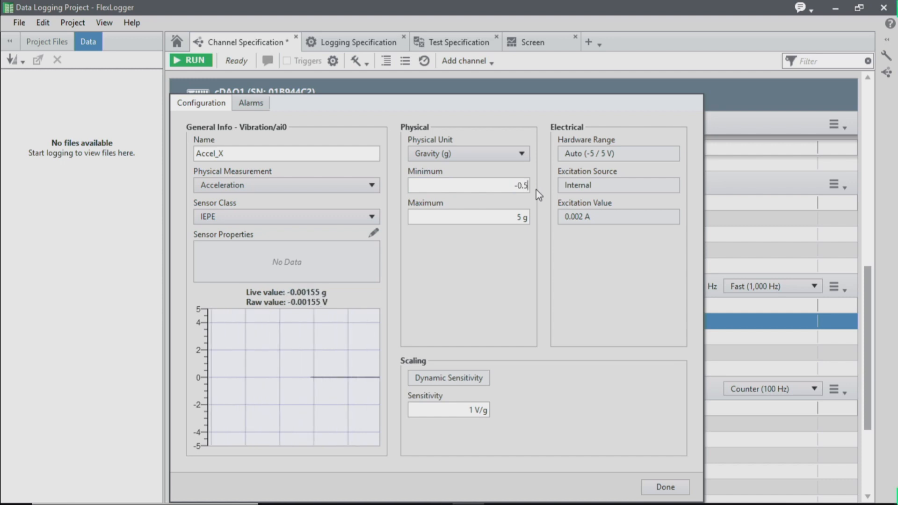
pyautogui.press('Tab')
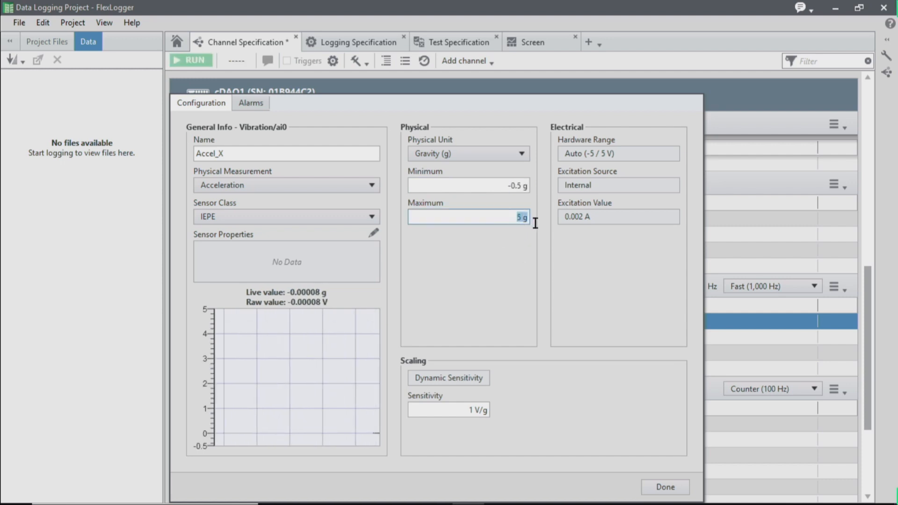
pyautogui.write('0.5')
pyautogui.press('Return')
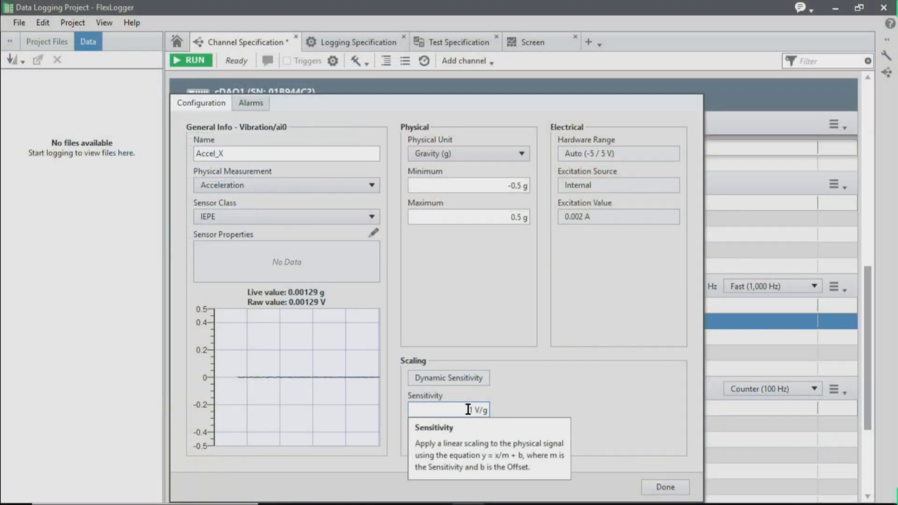
# - Set the Accel_X sensitivity to 0.175 V/g and record the sensor's serial number as AW-365
pyautogui.click(468, 410)
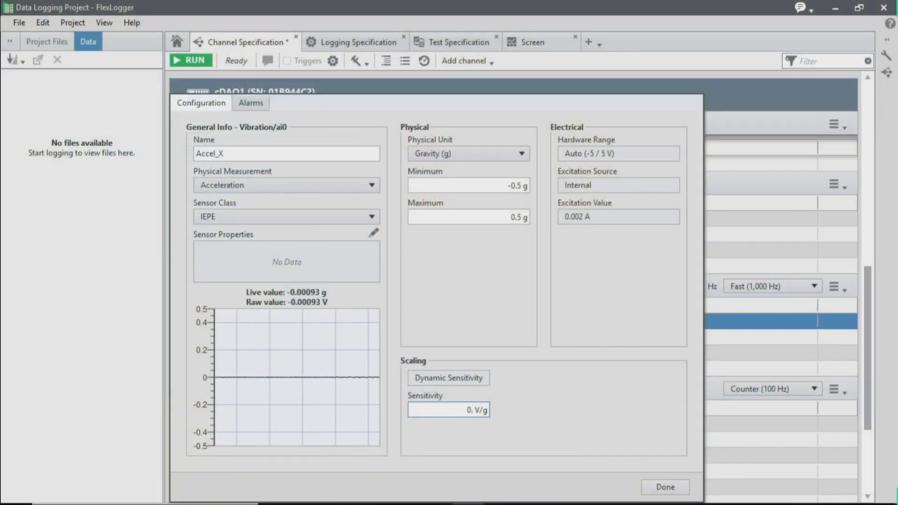
pyautogui.click(523, 391)
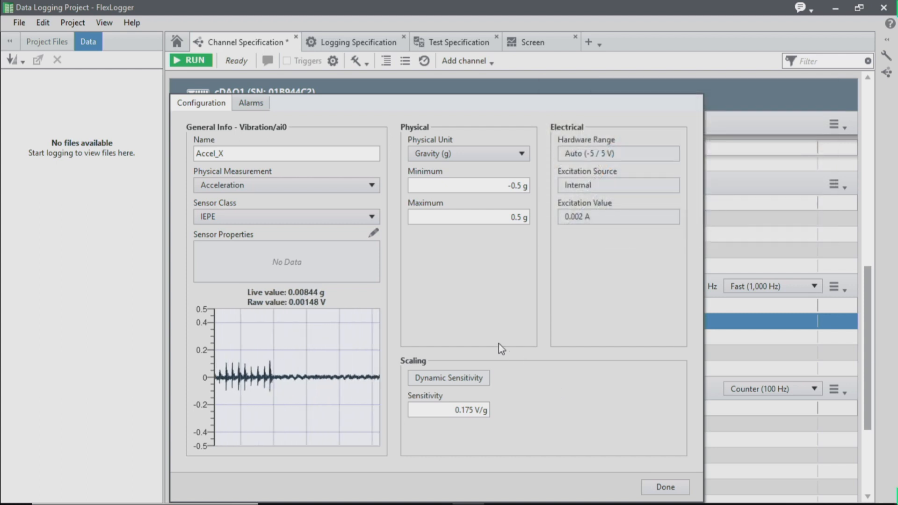
pyautogui.click(372, 232)
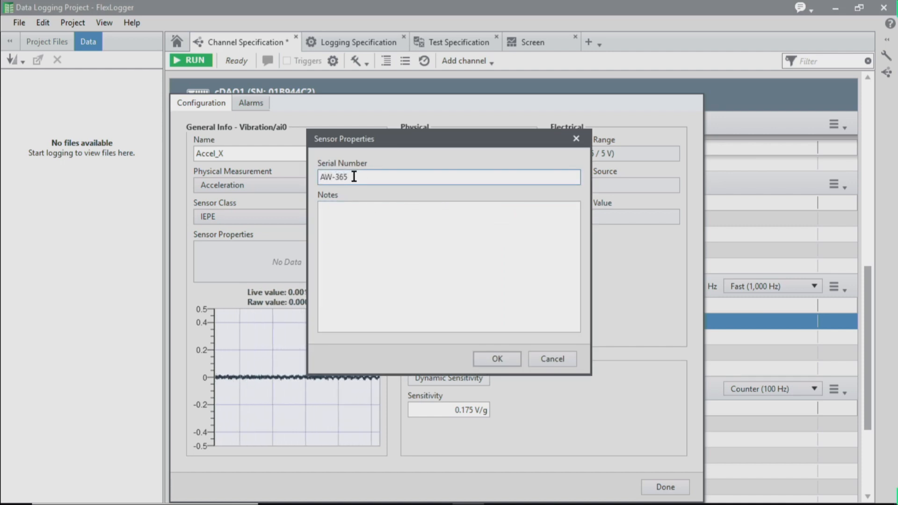
pyautogui.click(504, 360)
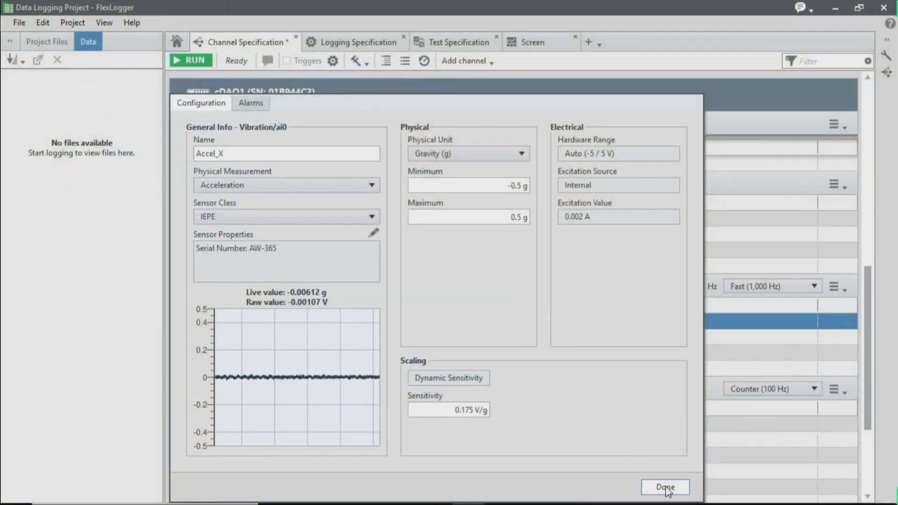
# - Finish the Accel_X configuration and set the Fast data rate to 10 kHz
pyautogui.click(666, 488)
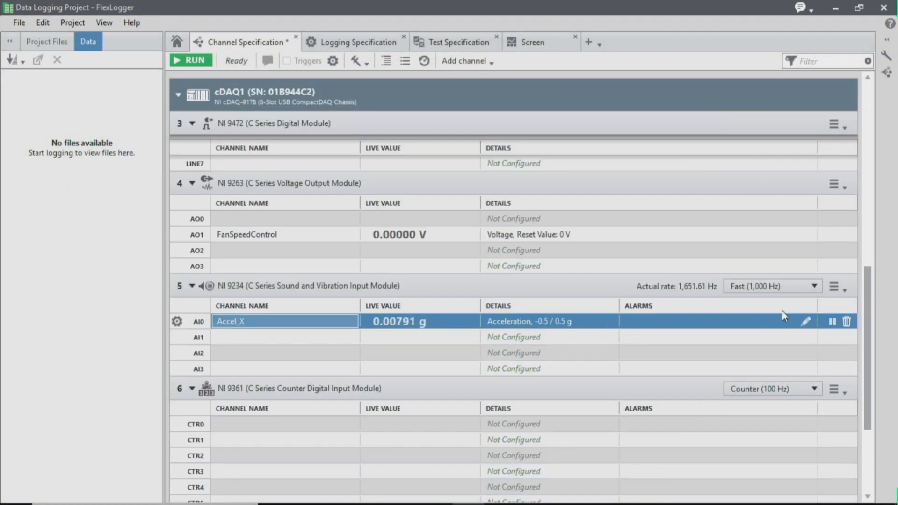
pyautogui.click(812, 287)
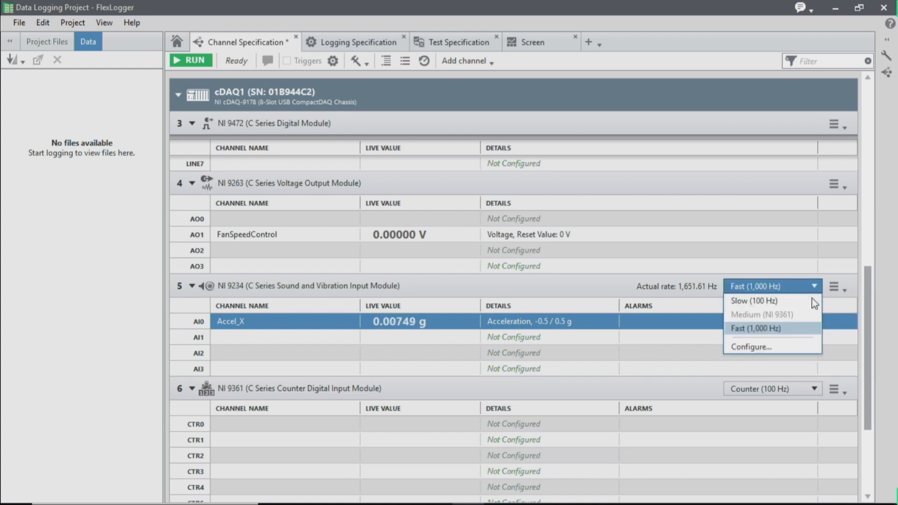
pyautogui.click(756, 347)
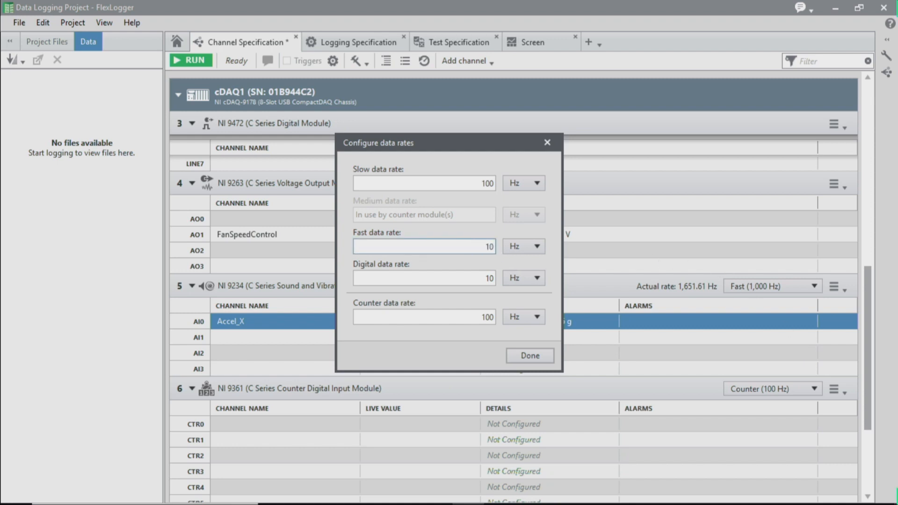
pyautogui.click(538, 247)
pyautogui.click(536, 277)
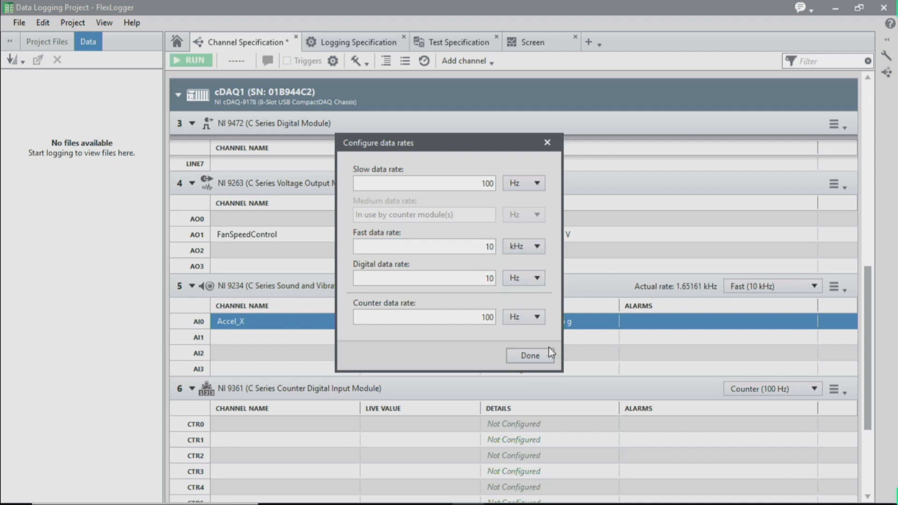
pyautogui.click(534, 356)
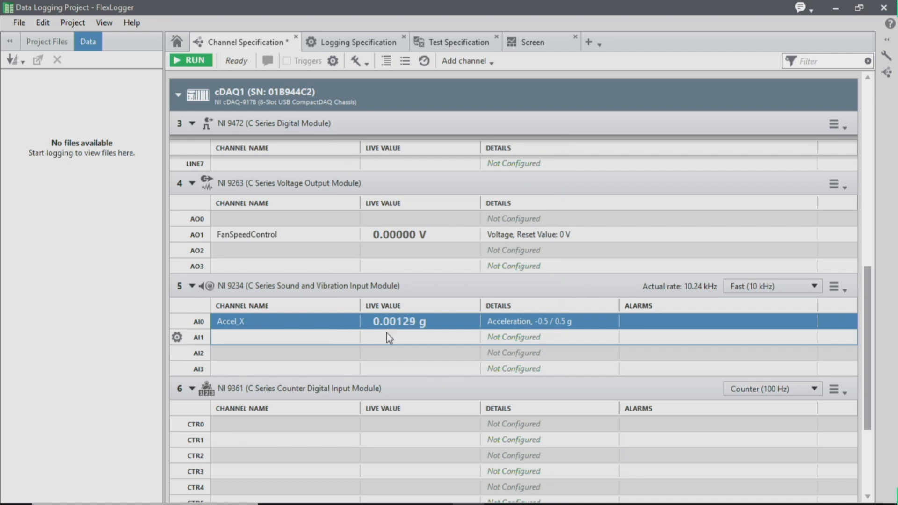
# - Copy the Accel_X channel configuration onto channel AI1 of the NI 9234 module
pyautogui.rightClick(456, 330)
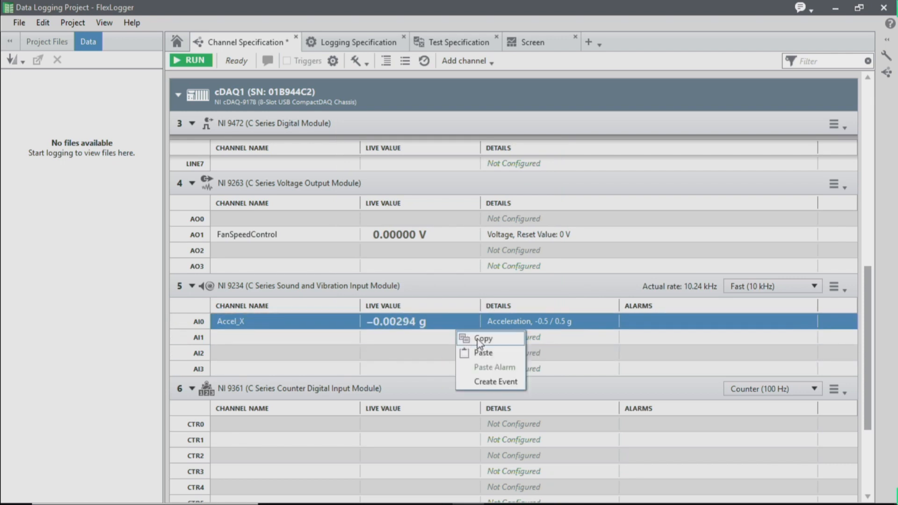
pyautogui.click(450, 337)
pyautogui.click(447, 339)
pyautogui.rightClick(448, 340)
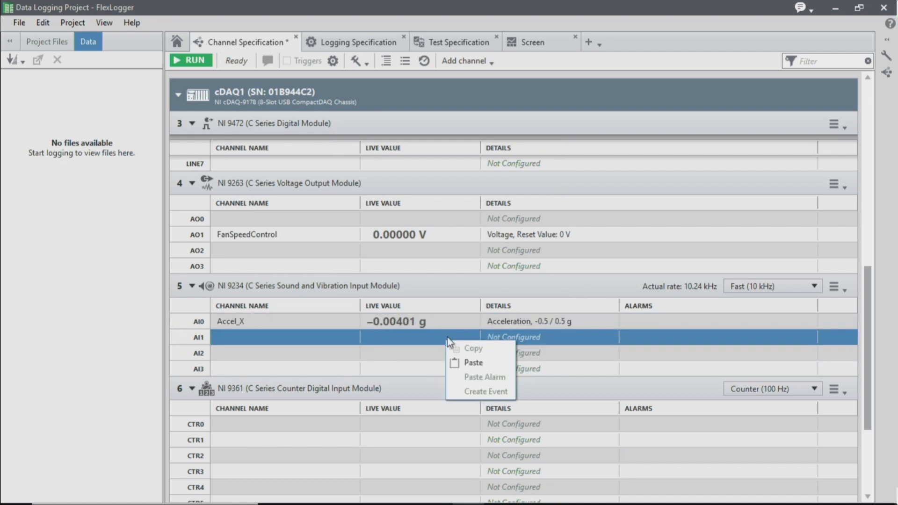
pyautogui.click(473, 363)
# - Rename the copied AI1 channel of the NI 9234 module as Accel_Y
pyautogui.click(286, 343)
pyautogui.click(285, 341)
pyautogui.press('BackSpace')
pyautogui.write('Y')
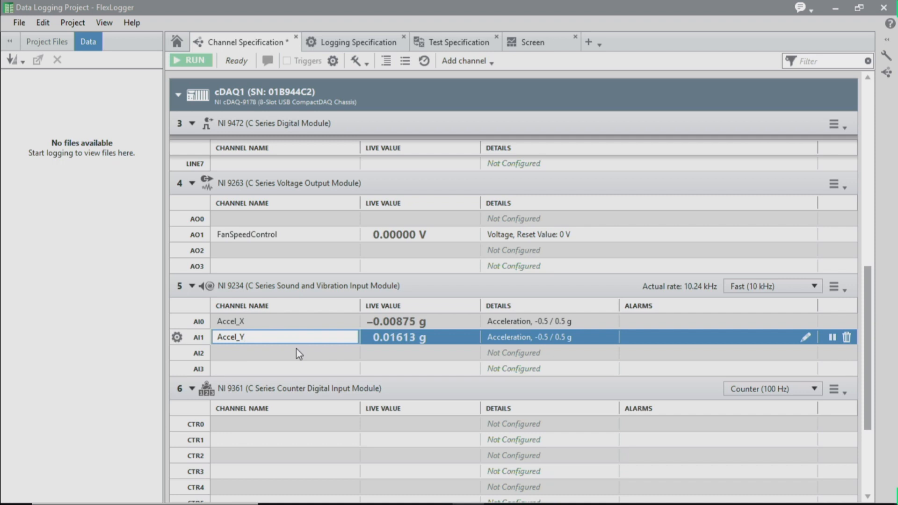
pyautogui.press('Return')
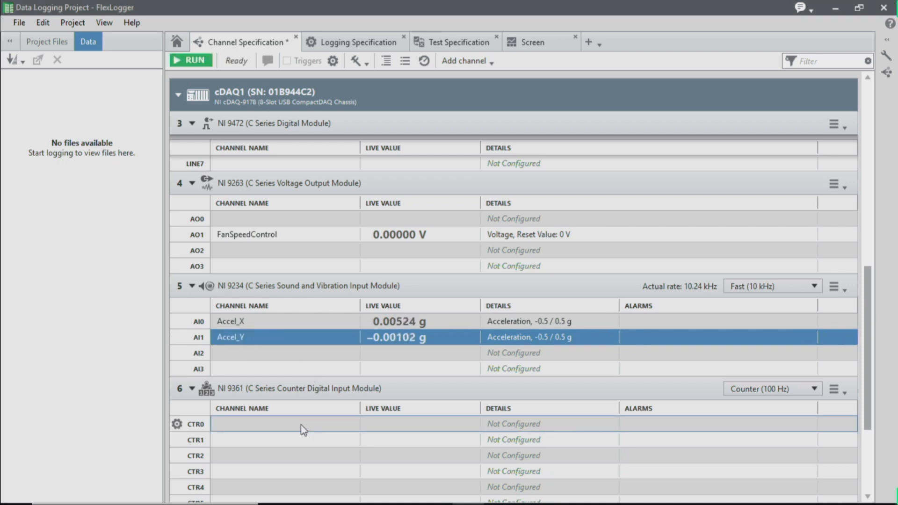
# - Configure channel CTR0 of the NI 9361 module as RPM, measuring Angular Velocity with the Frequency Counter sensor class
pyautogui.doubleClick(301, 424)
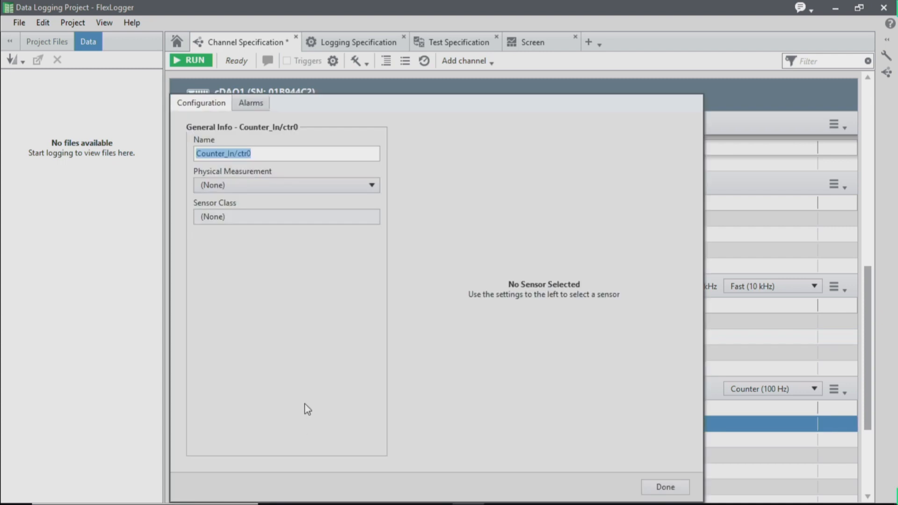
pyautogui.write('RPM')
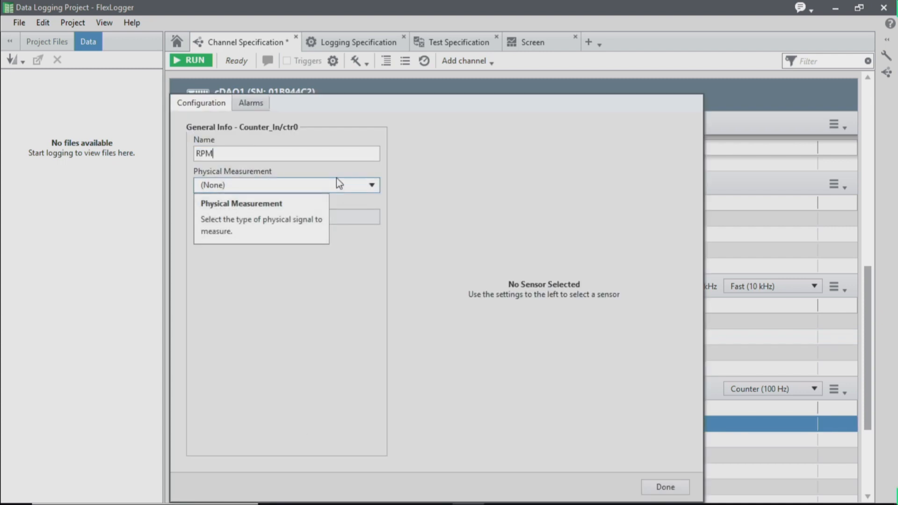
pyautogui.click(366, 186)
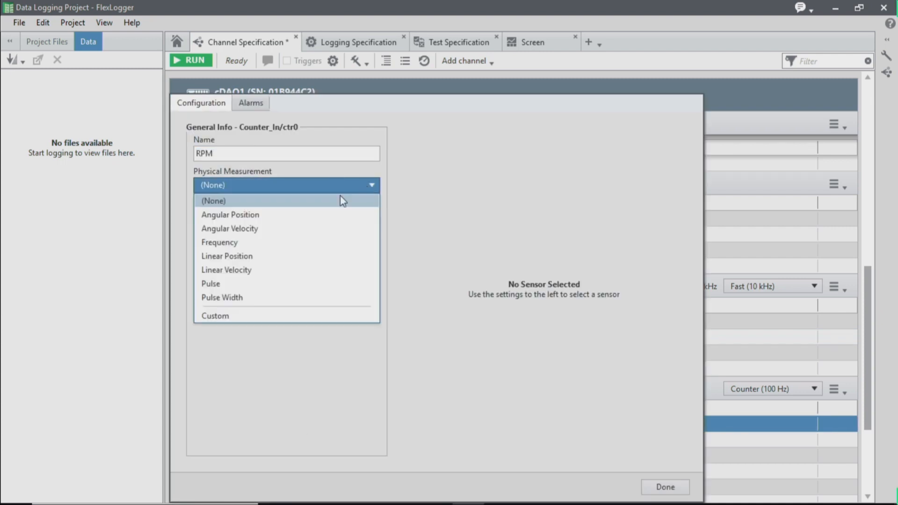
pyautogui.click(329, 228)
pyautogui.click(335, 219)
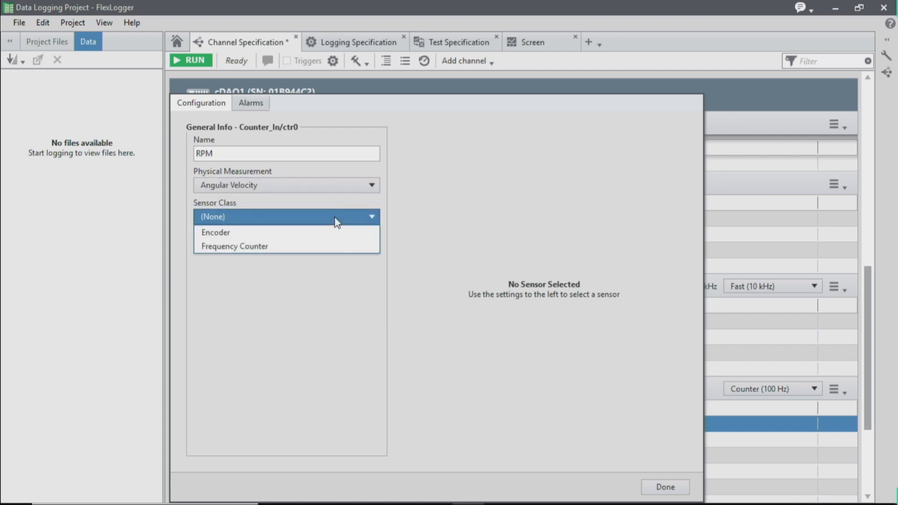
pyautogui.click(337, 246)
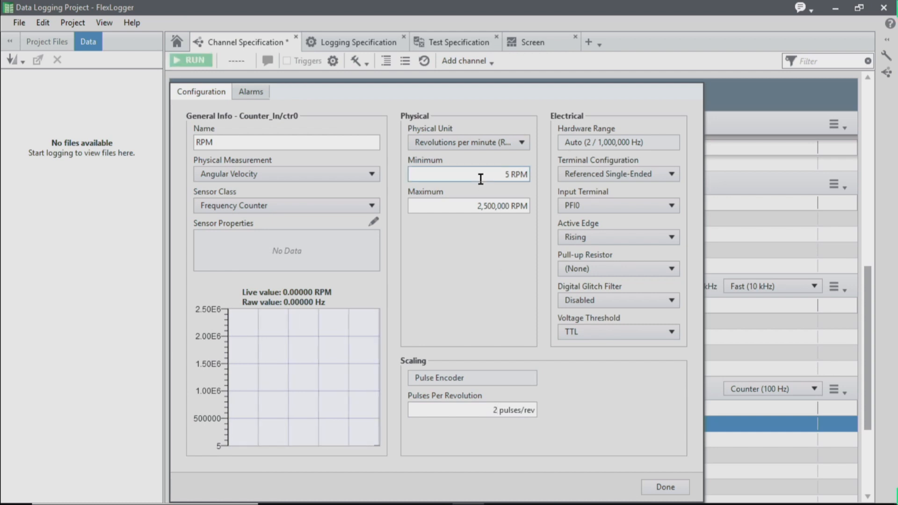
# - Set the RPM channel's physical range to a minimum of 60 RPM and a maximum of 6,000 RPM, and finish its configuration
pyautogui.moveTo(498, 178); pyautogui.dragTo(538, 178)
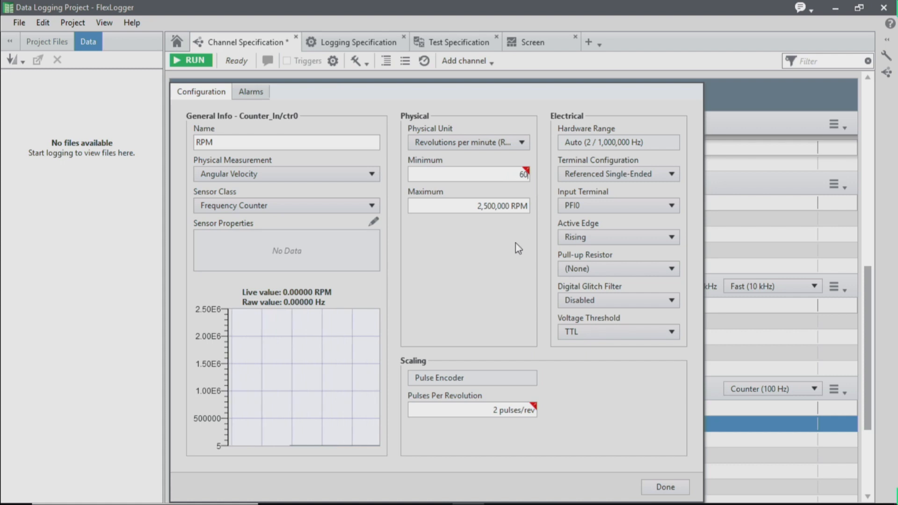
pyautogui.moveTo(472, 206); pyautogui.dragTo(541, 203)
pyautogui.write('6,000')
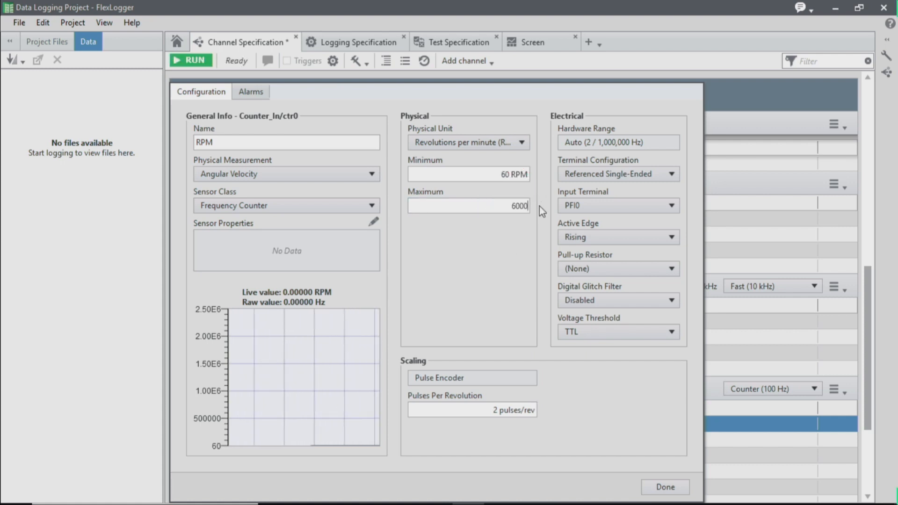
pyautogui.press('Return')
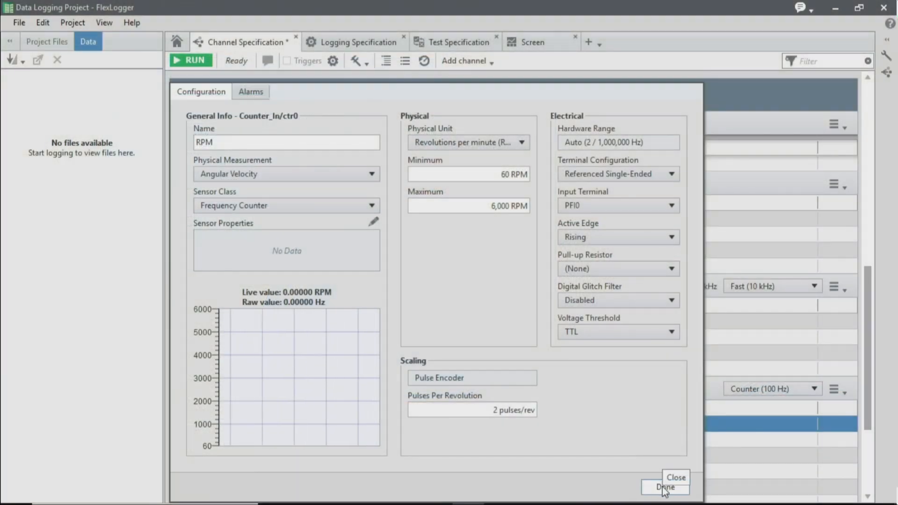
pyautogui.click(664, 489)
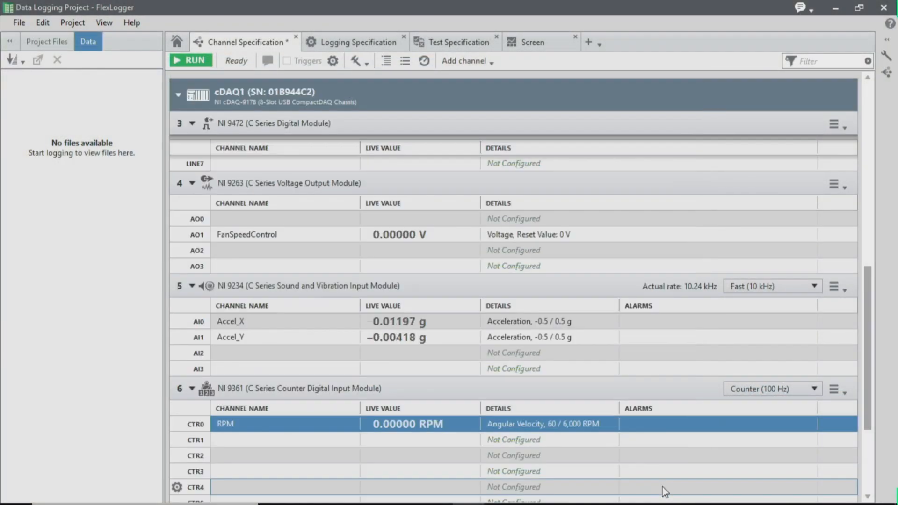
# - Configure channel AI0 of the NI 9215 module as Chamber_Light_Sensor, with a Custom physical measurement and the Voltage sensor class
pyautogui.scroll(-3, 513, 333)
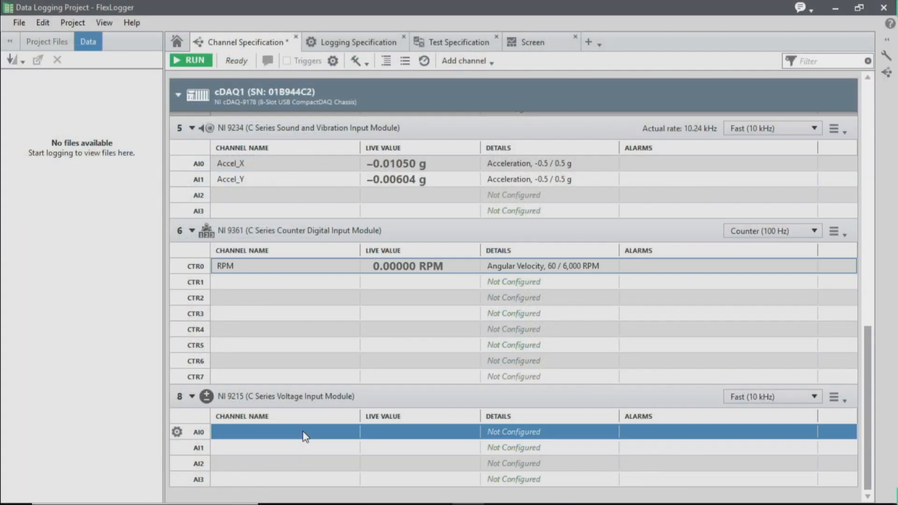
pyautogui.doubleClick(301, 433)
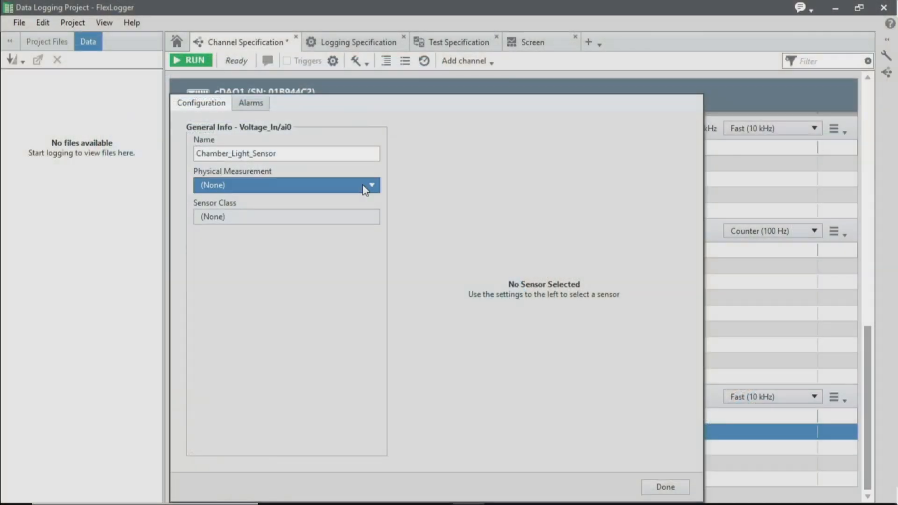
pyautogui.click(365, 190)
pyautogui.scroll(-1, 320, 340)
pyautogui.click(320, 341)
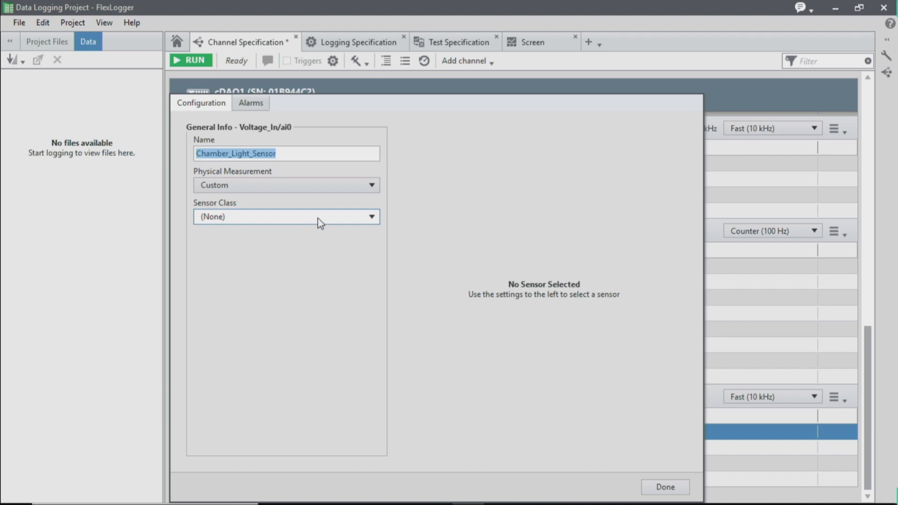
pyautogui.click(318, 218)
pyautogui.click(319, 248)
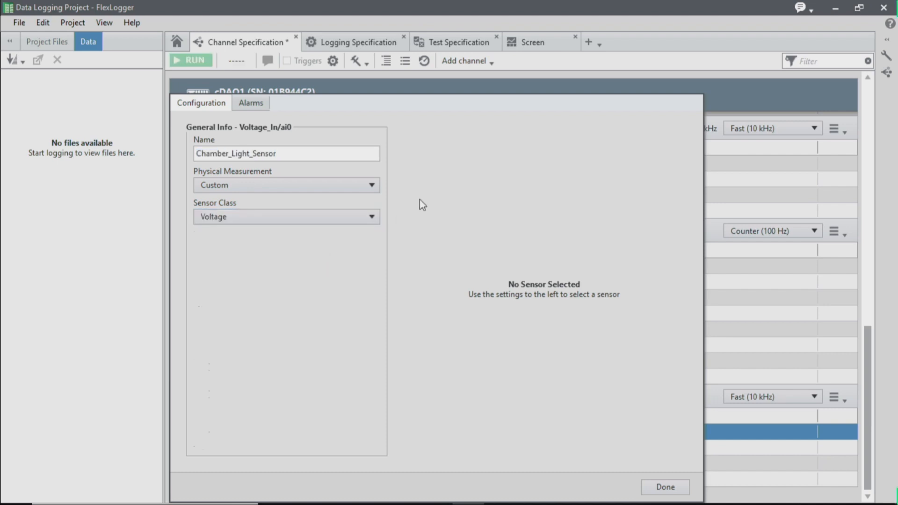
# - Define the Chamber_Light_Sensor channel's custom unit as Lumens with the abbreviation Lu
pyautogui.click(459, 153)
pyautogui.write('Lumens')
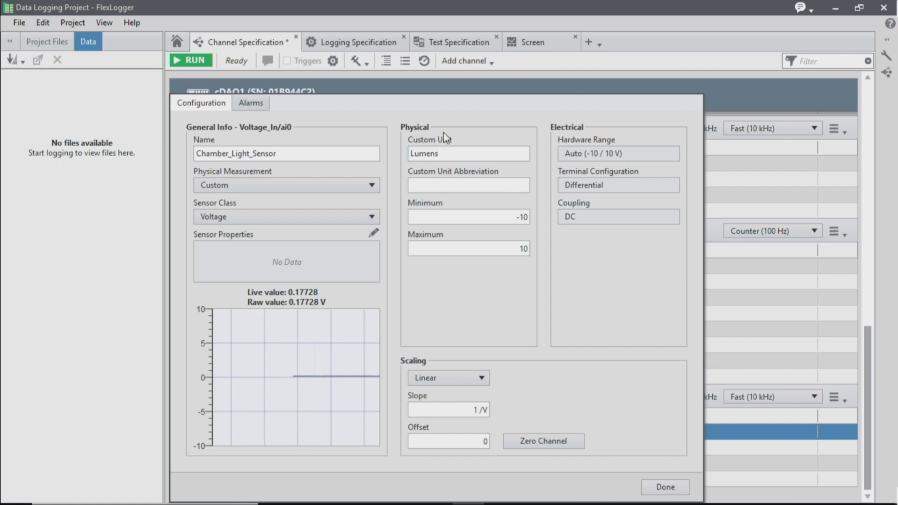
pyautogui.click(467, 184)
pyautogui.write('Lu')
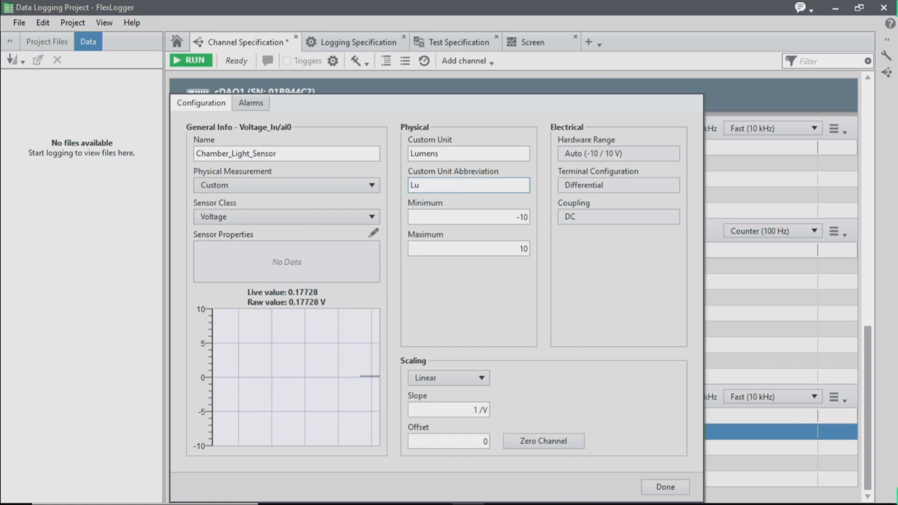
pyautogui.click(563, 254)
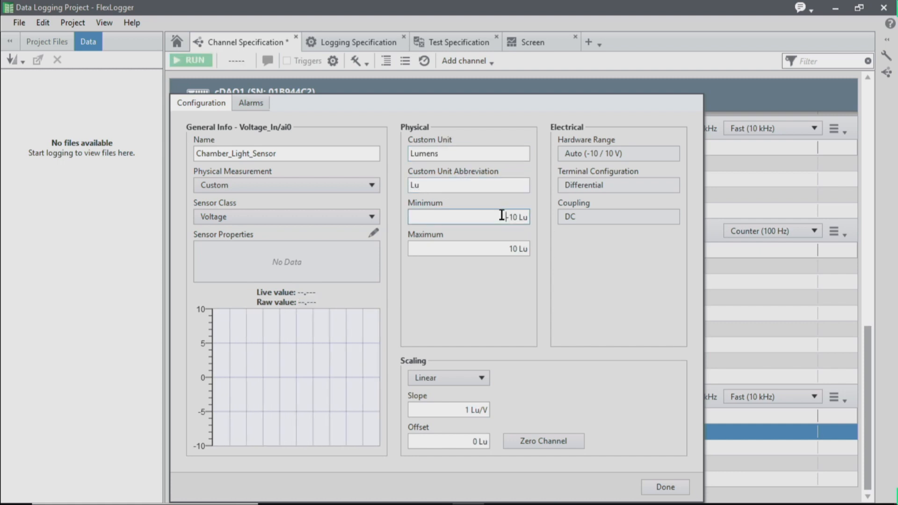
# - Set the Chamber_Light_Sensor physical range to a minimum of 0 Lu and a maximum of 100 Lu
pyautogui.moveTo(502, 215); pyautogui.dragTo(530, 217)
pyautogui.write('0')
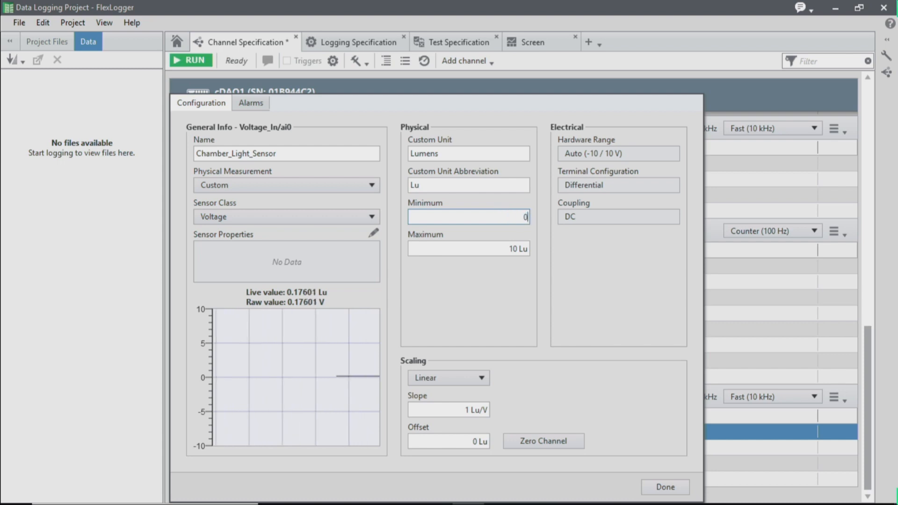
pyautogui.click(544, 293)
pyautogui.moveTo(507, 249); pyautogui.dragTo(532, 250)
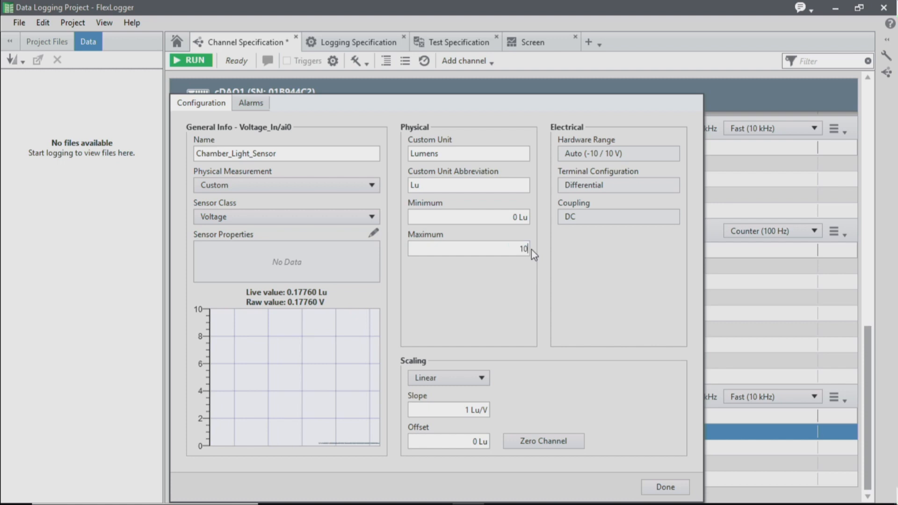
pyautogui.write('100')
pyautogui.click(526, 290)
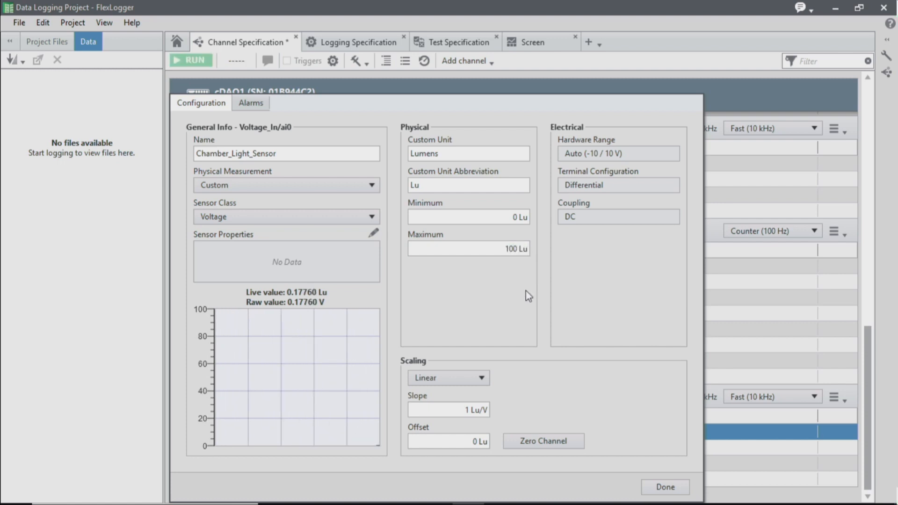
# - Apply Two Point scaling to Chamber_Light_Sensor, calibrate the electrical values for 0 Lu and 100 Lu from average readings, and finish the configuration
pyautogui.click(487, 381)
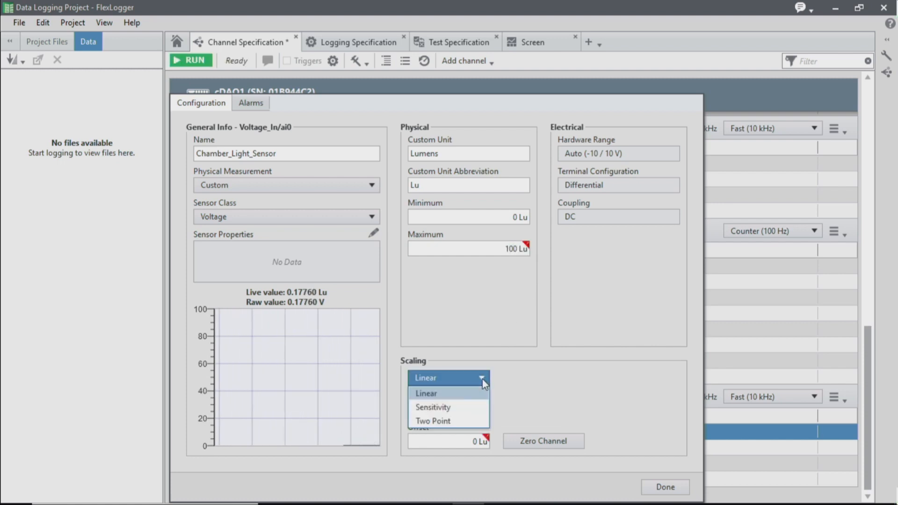
pyautogui.click(469, 420)
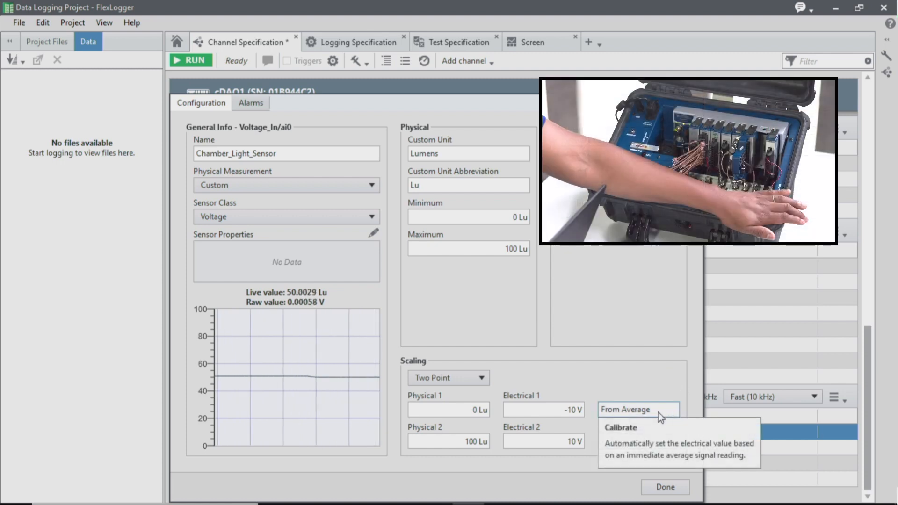
pyautogui.click(659, 412)
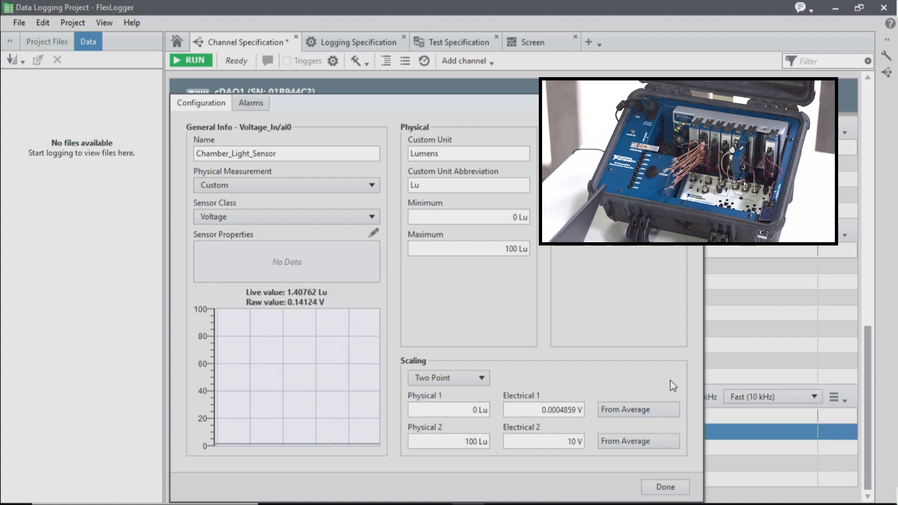
pyautogui.click(637, 444)
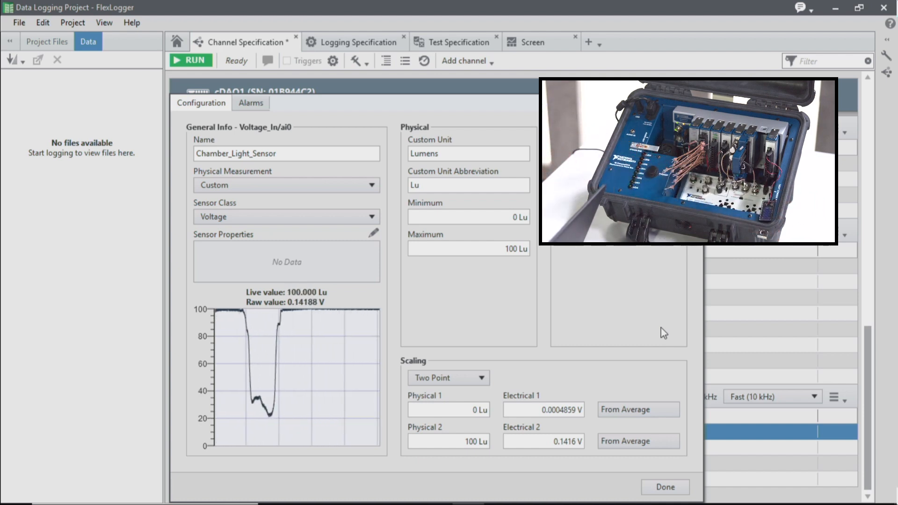
pyautogui.click(665, 487)
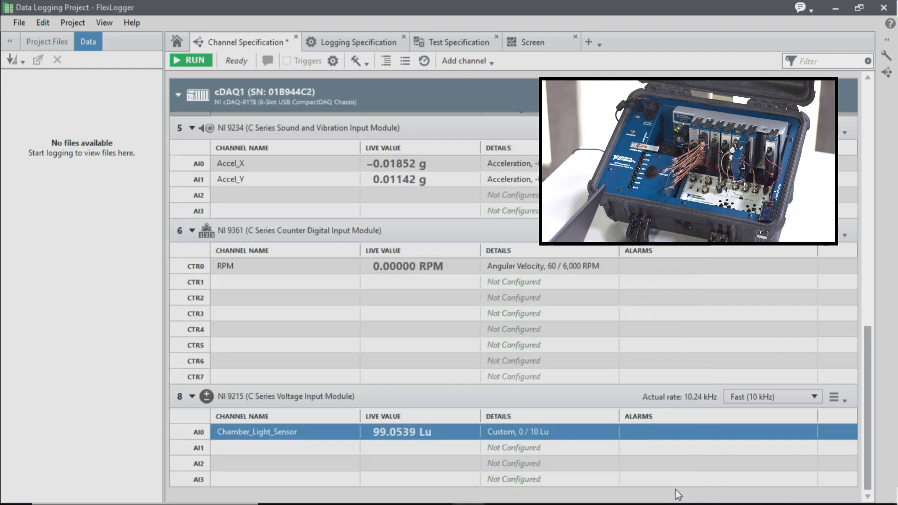